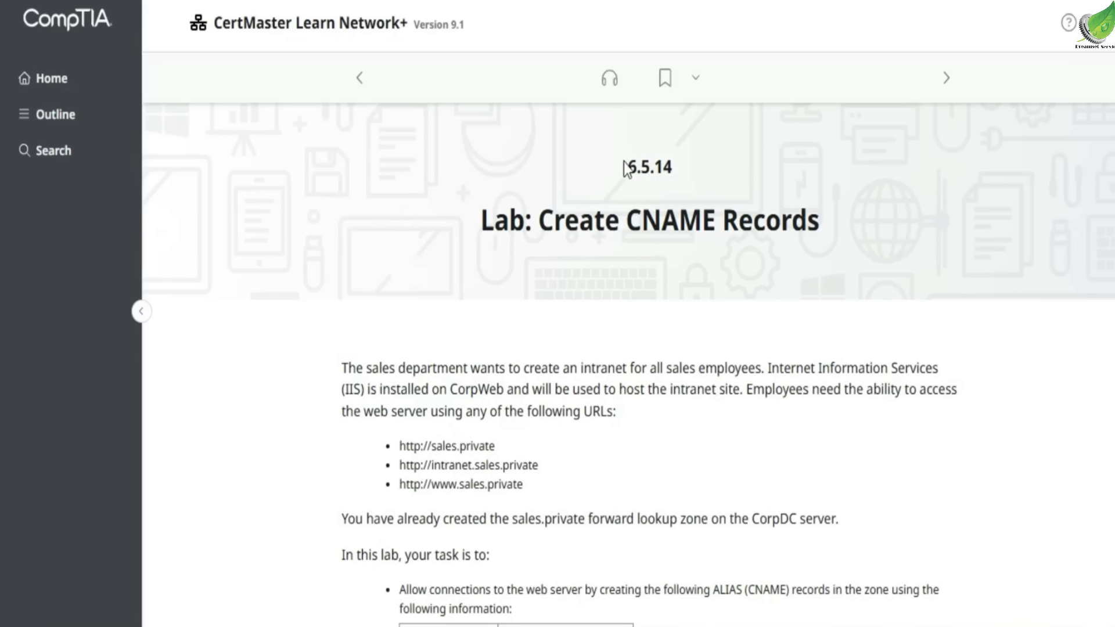
# Read the lab instructions, including the required URLs, the sales.private zone information and the table of CNAME records
pyautogui.scroll(-1, 668, 168)
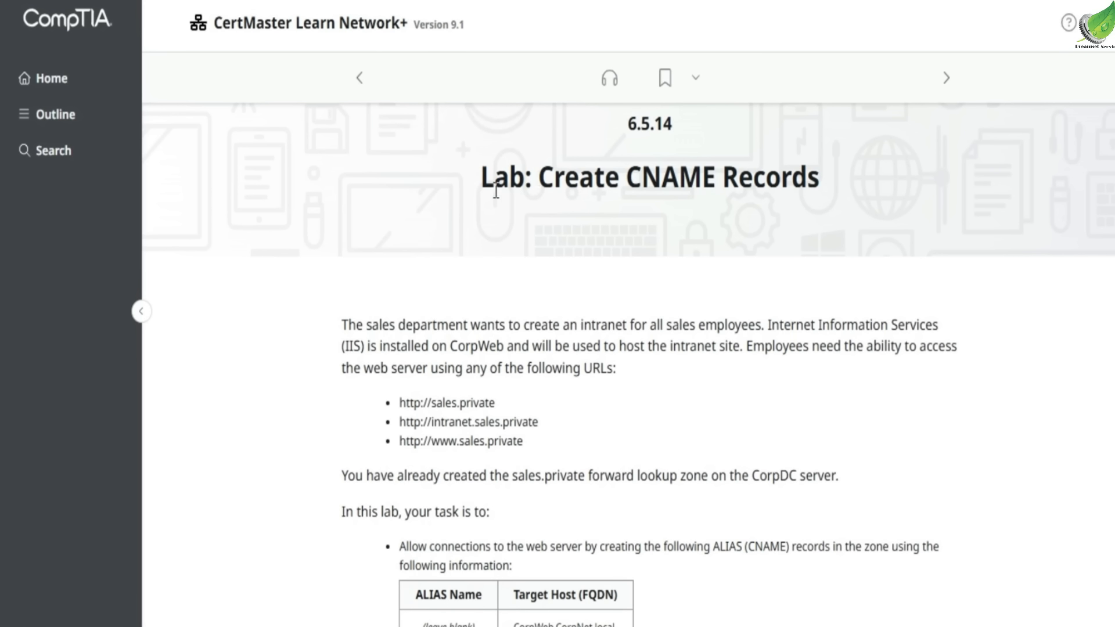
pyautogui.moveTo(482, 177); pyautogui.dragTo(839, 183)
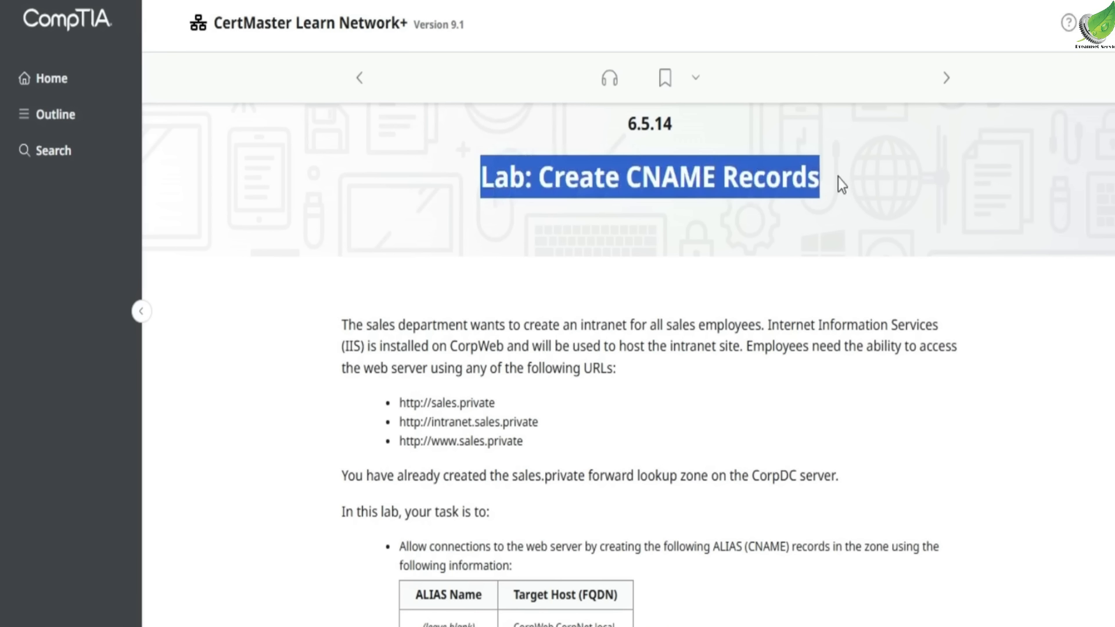
pyautogui.click(719, 178)
pyautogui.scroll(-3, 718, 181)
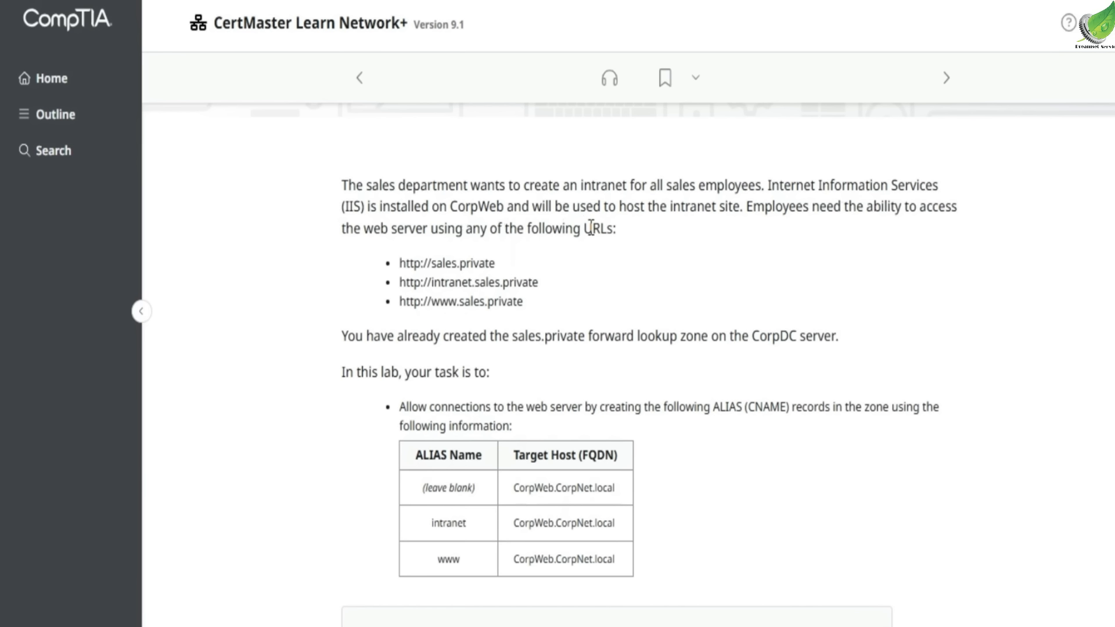
pyautogui.scroll(-1, 601, 235)
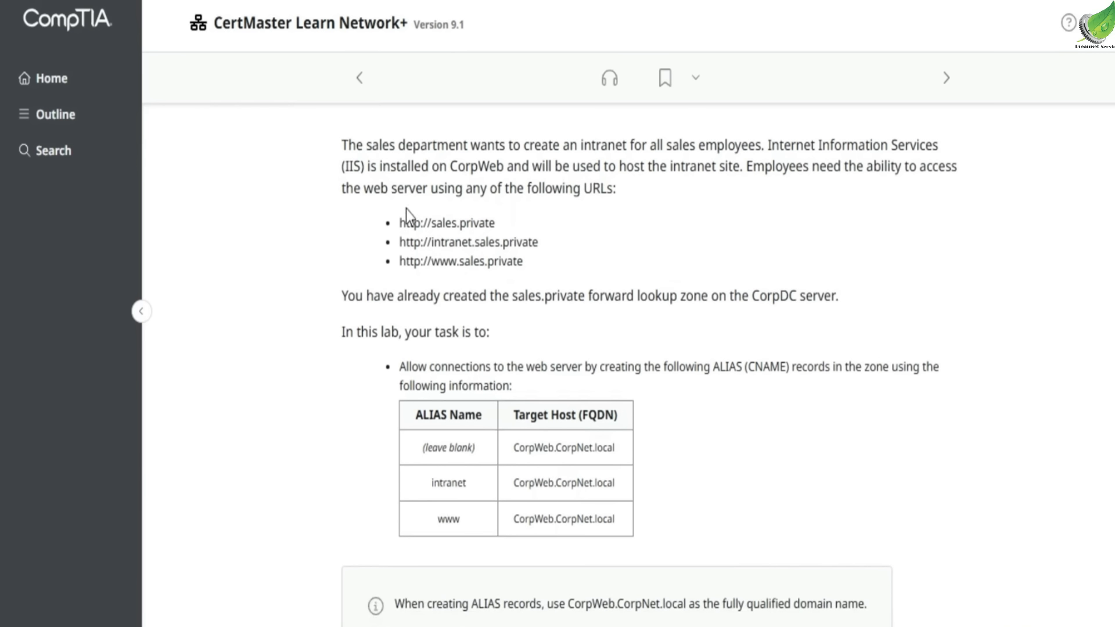
pyautogui.moveTo(398, 222); pyautogui.dragTo(516, 262)
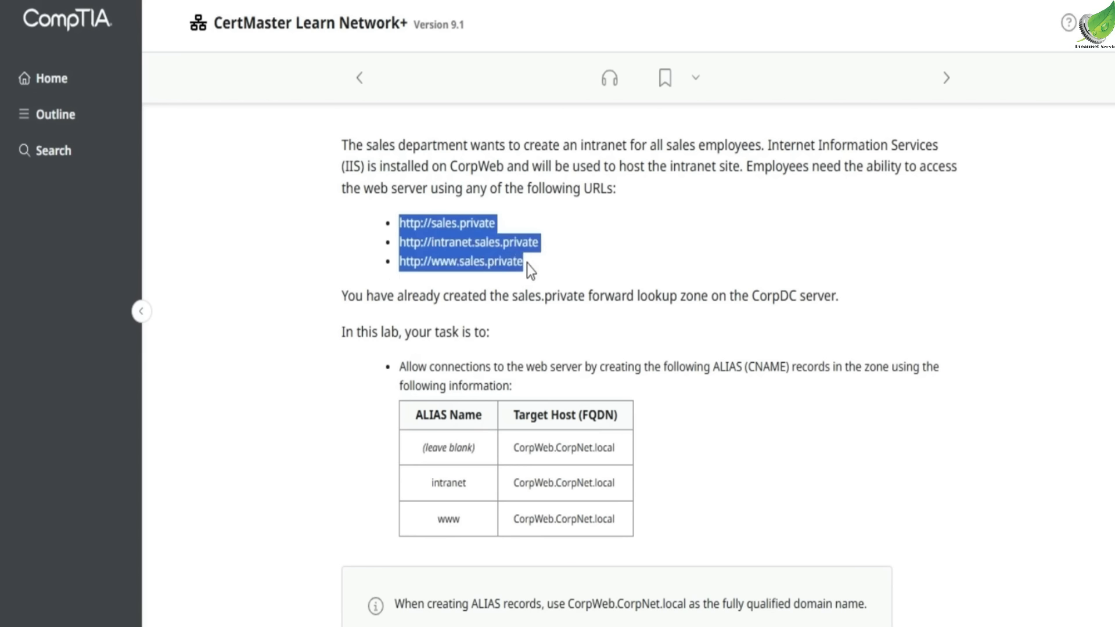
pyautogui.click(541, 268)
pyautogui.scroll(-1, 541, 268)
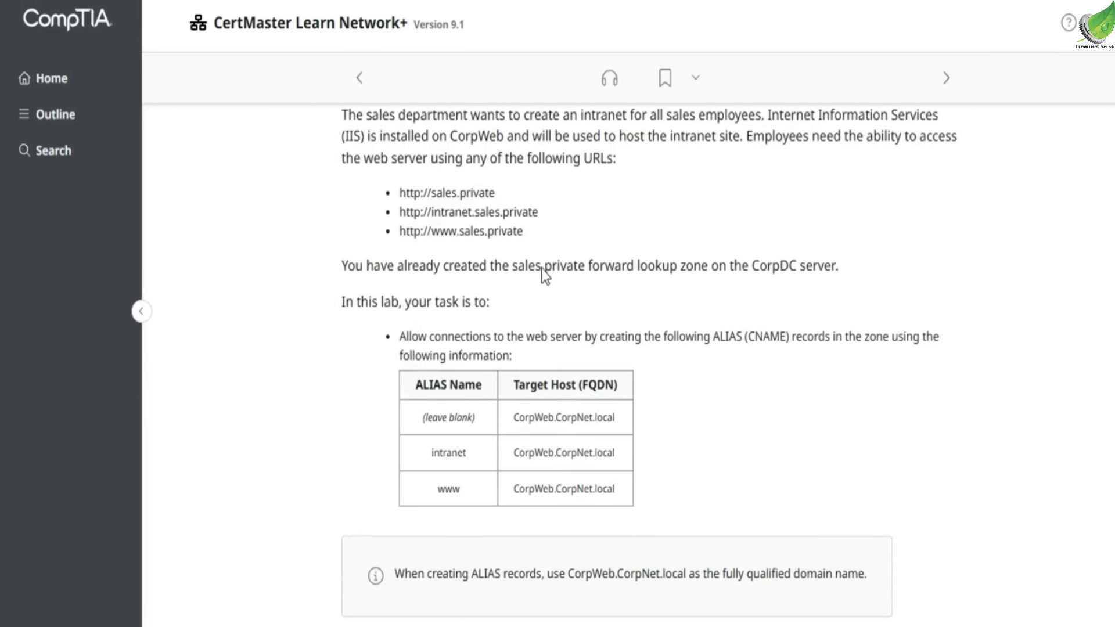
pyautogui.moveTo(500, 252); pyautogui.dragTo(712, 262)
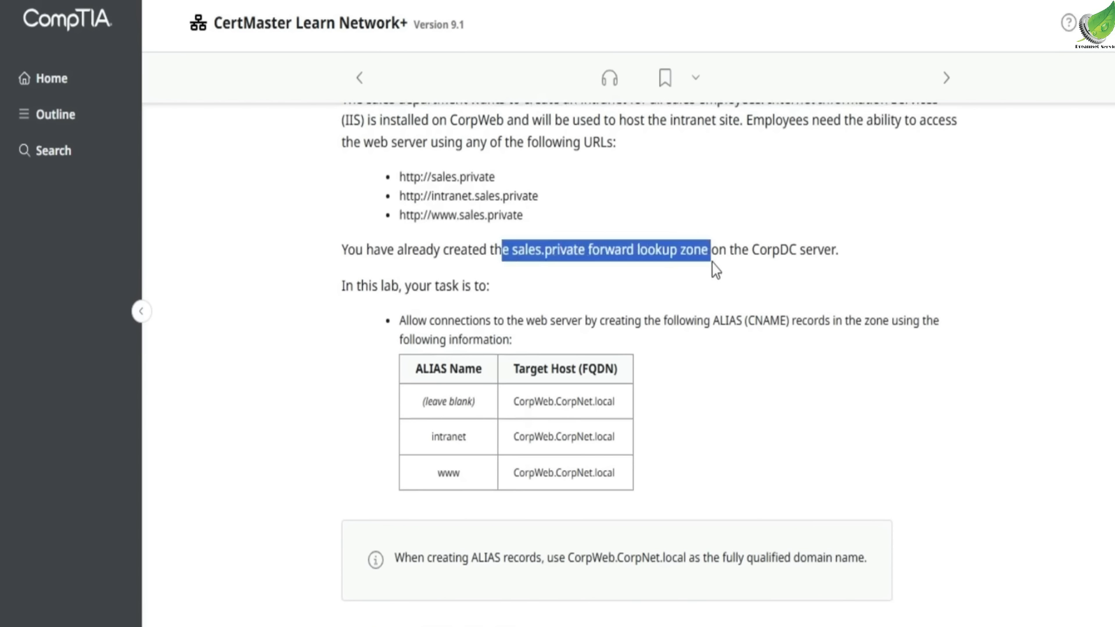
pyautogui.click(707, 257)
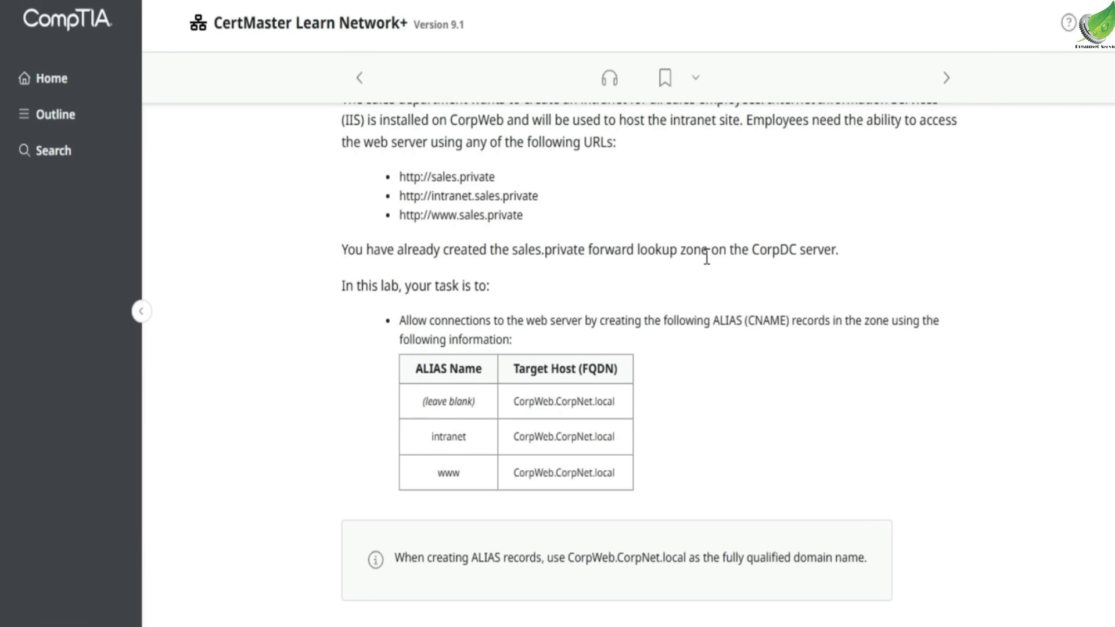
pyautogui.scroll(-1, 707, 258)
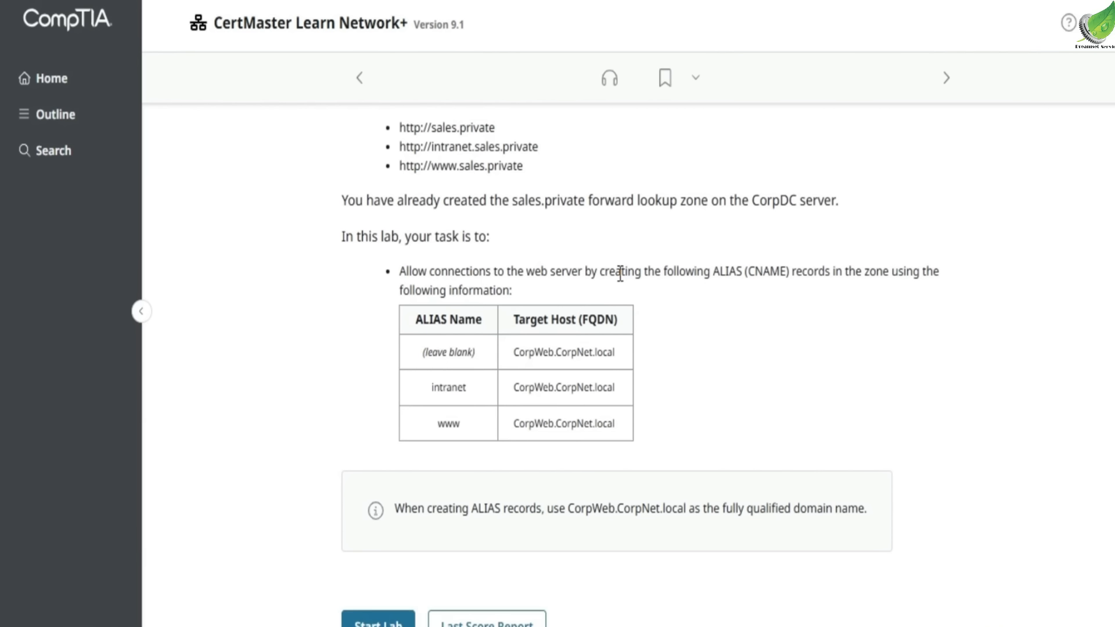
pyautogui.moveTo(600, 271); pyautogui.dragTo(817, 269)
pyautogui.click(803, 281)
pyautogui.scroll(-1, 807, 267)
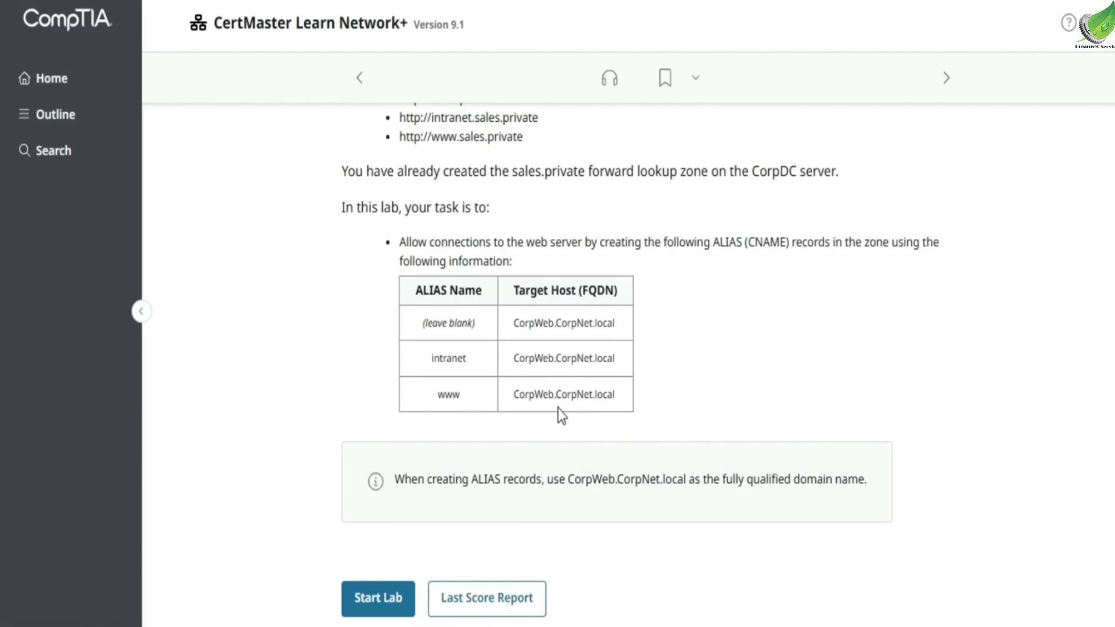
pyautogui.scroll(-3, 558, 408)
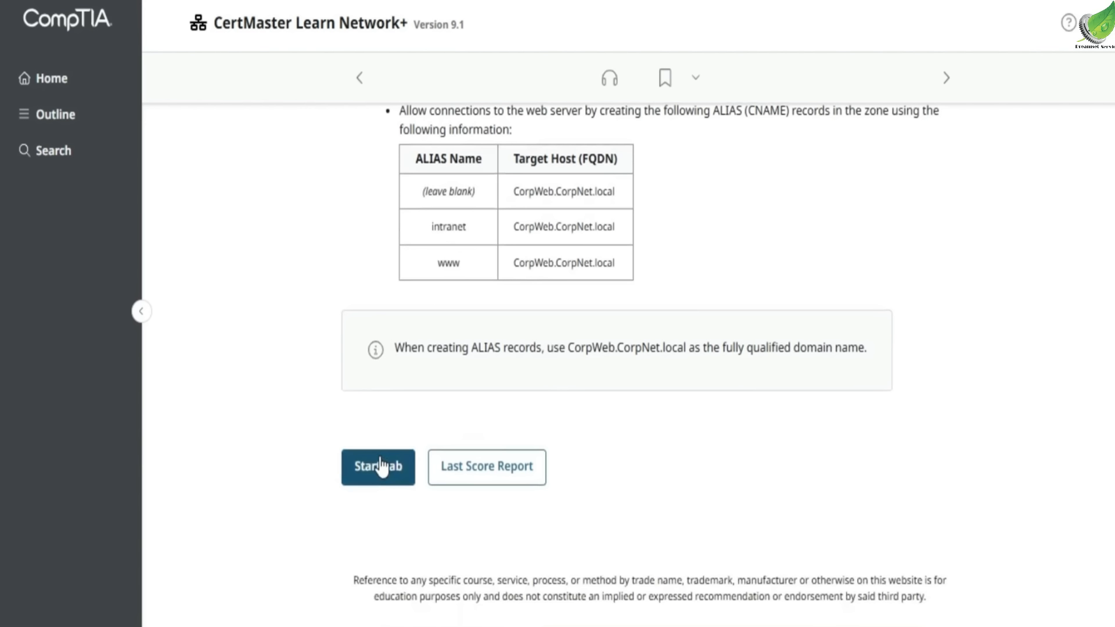
# Start the lab and connect to the CorpDC virtual machine hosted on CORPSERVER, enlarging its window
pyautogui.click(379, 459)
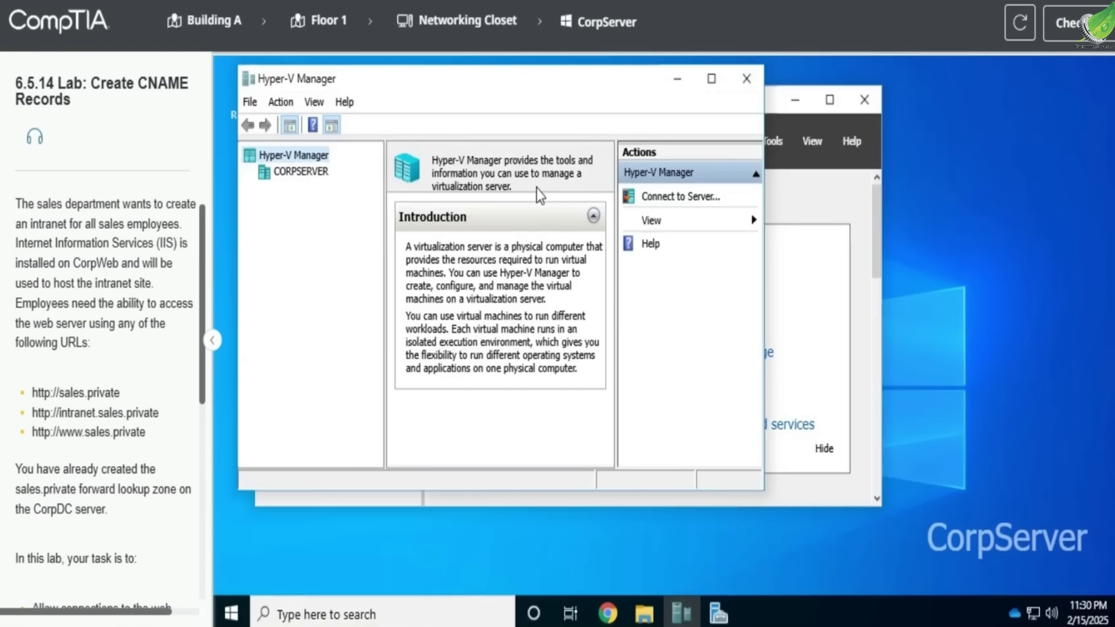
pyautogui.click(711, 79)
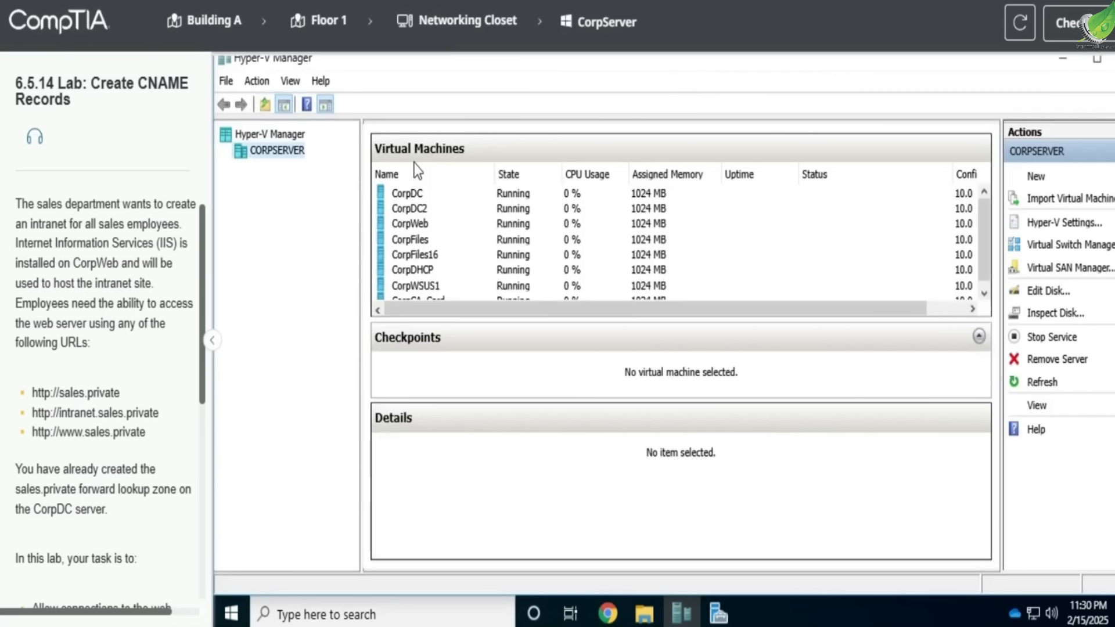
pyautogui.click(422, 196)
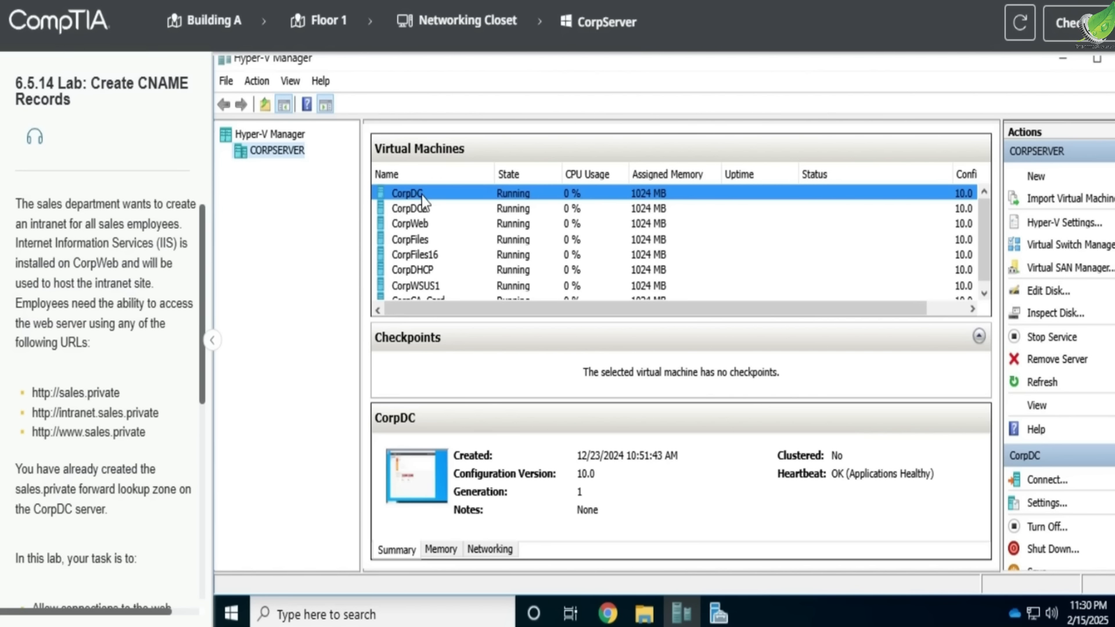
pyautogui.doubleClick(421, 195)
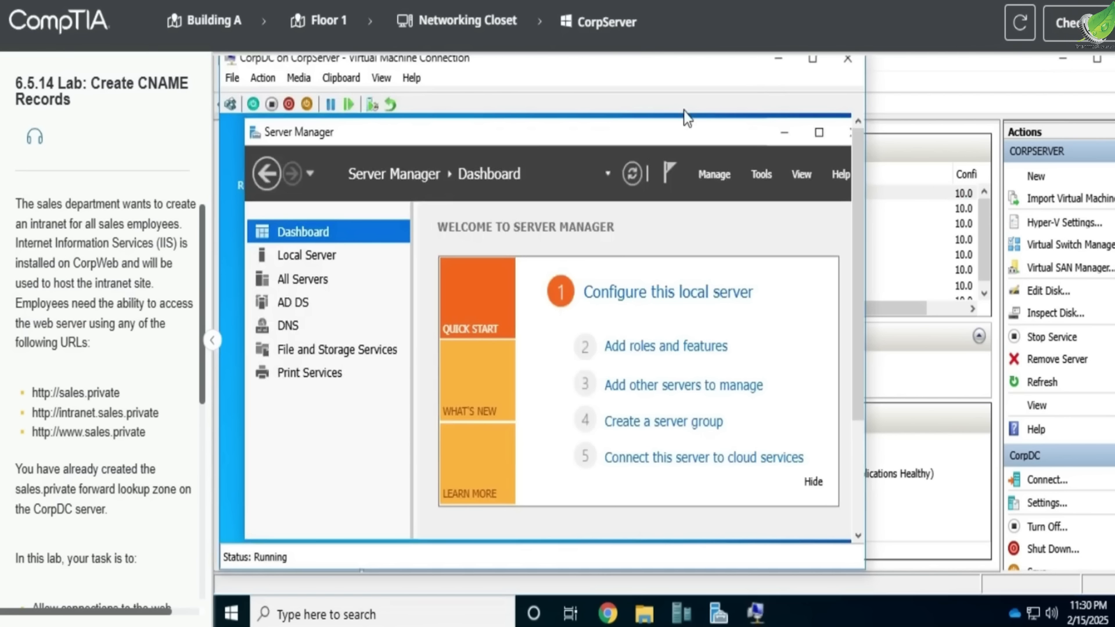
pyautogui.click(813, 69)
pyautogui.click(812, 130)
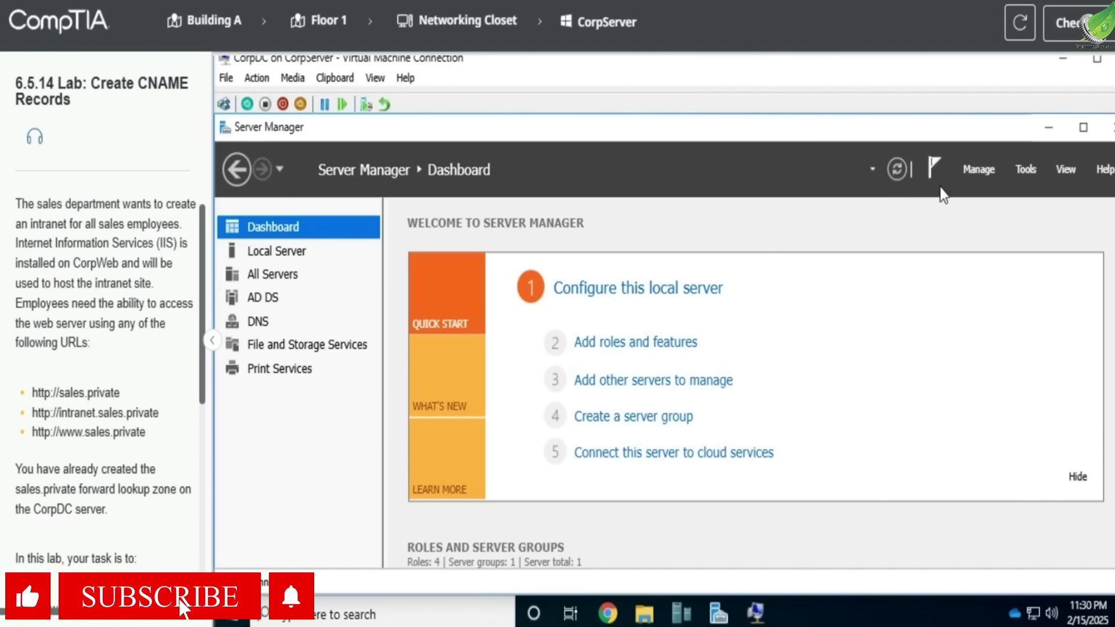
# Open the DNS management console on CorpDC, show the contents of the CORPDC server and maximize the console
pyautogui.click(1027, 169)
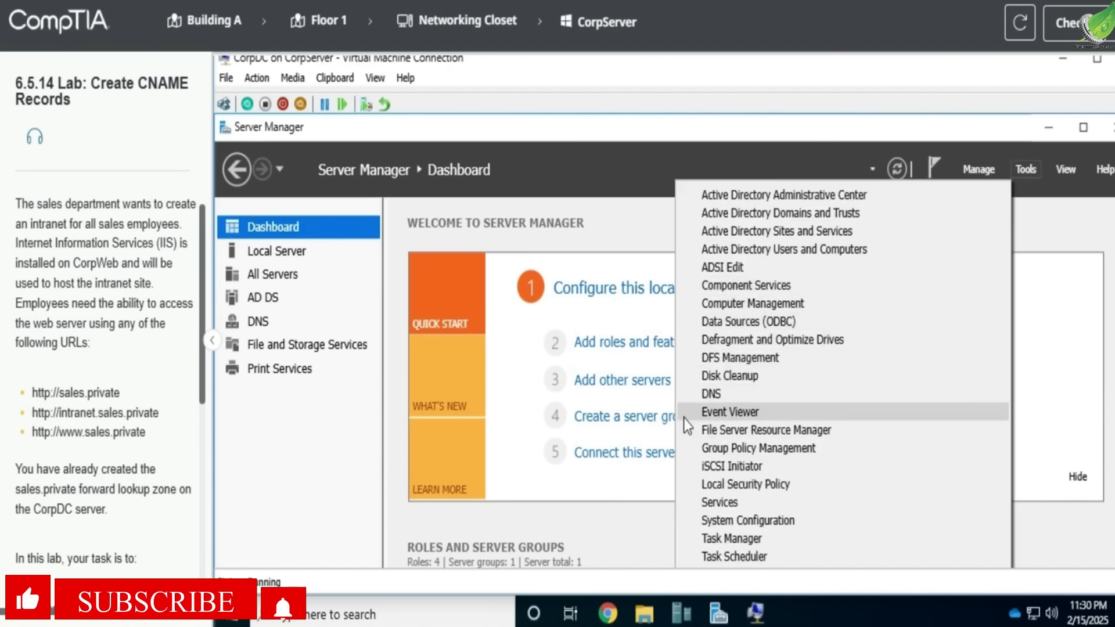
pyautogui.click(727, 393)
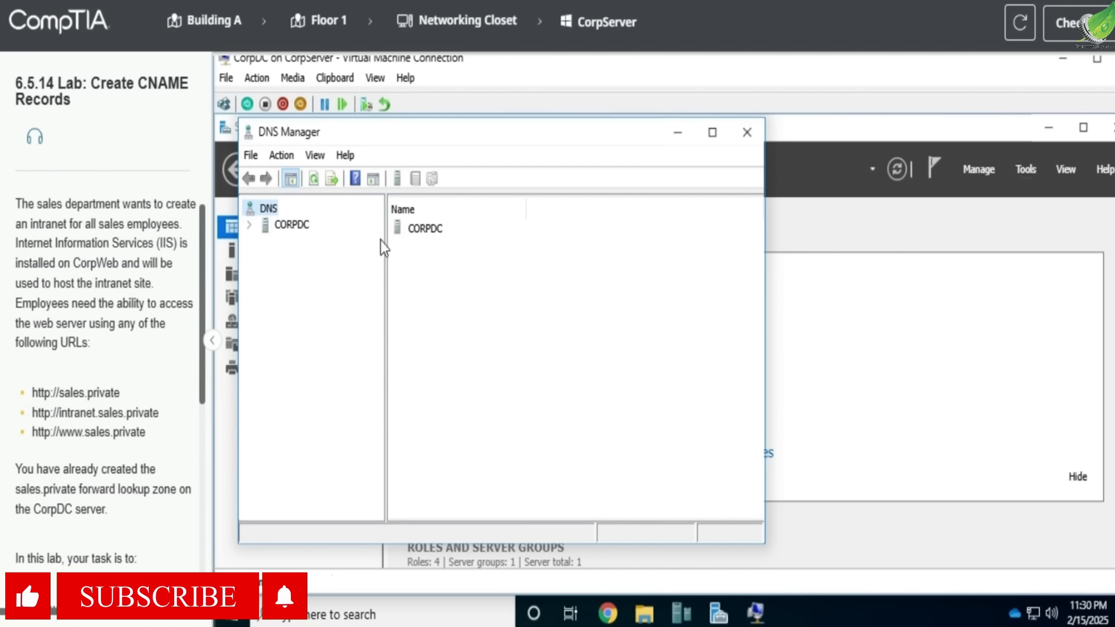
pyautogui.doubleClick(457, 232)
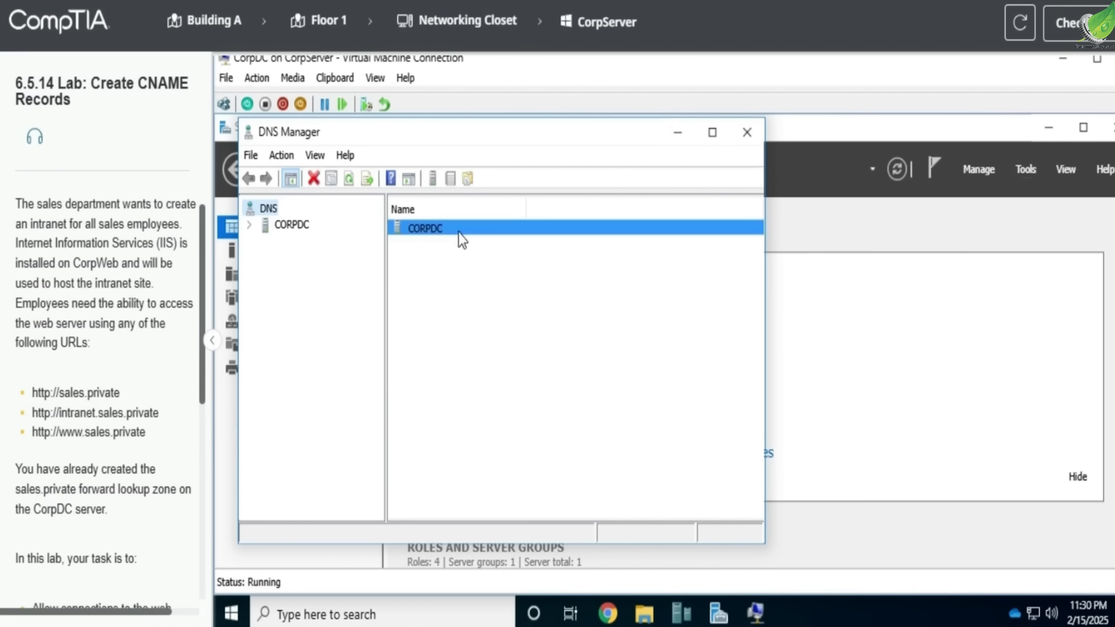
pyautogui.click(710, 139)
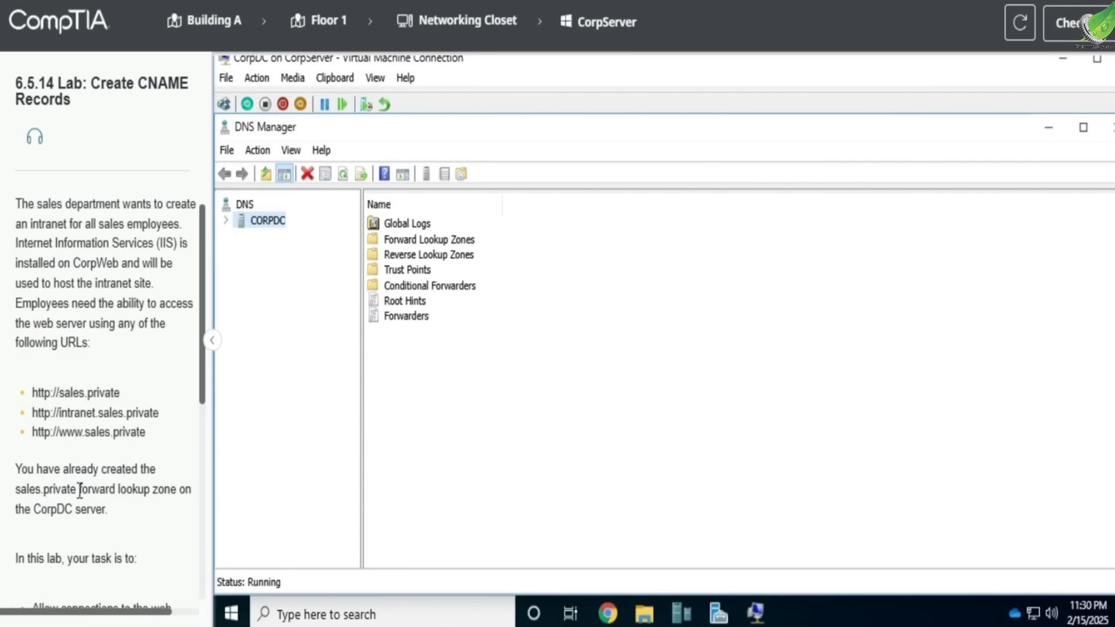
# Open the Forward Lookup Zones of CORPDC and check the lab text for the required zone name
pyautogui.moveTo(70, 490); pyautogui.dragTo(180, 491)
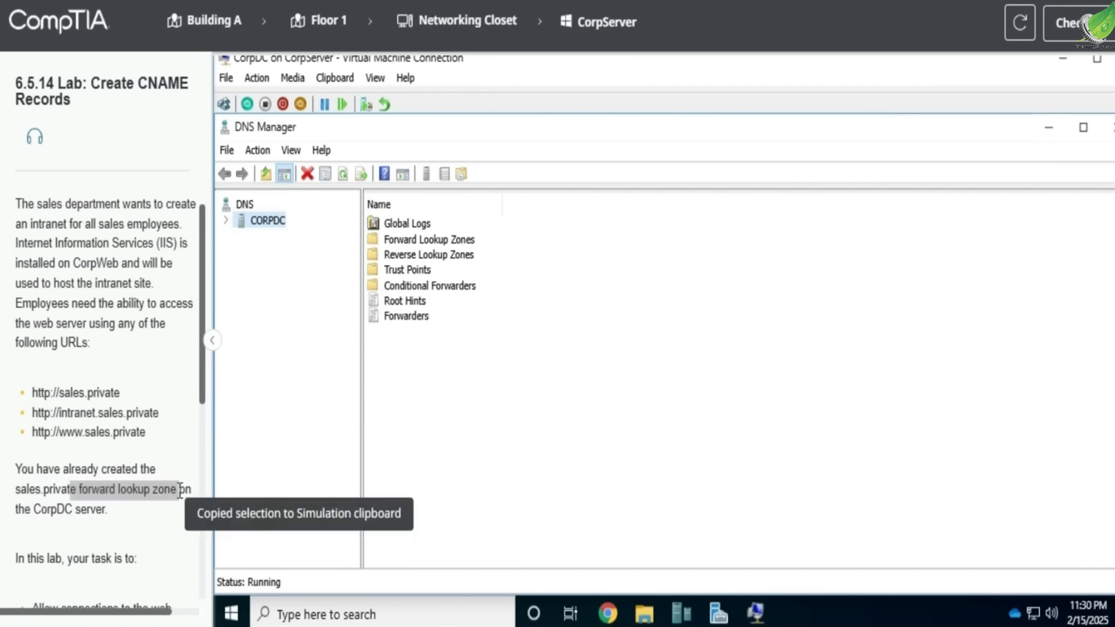
pyautogui.doubleClick(411, 240)
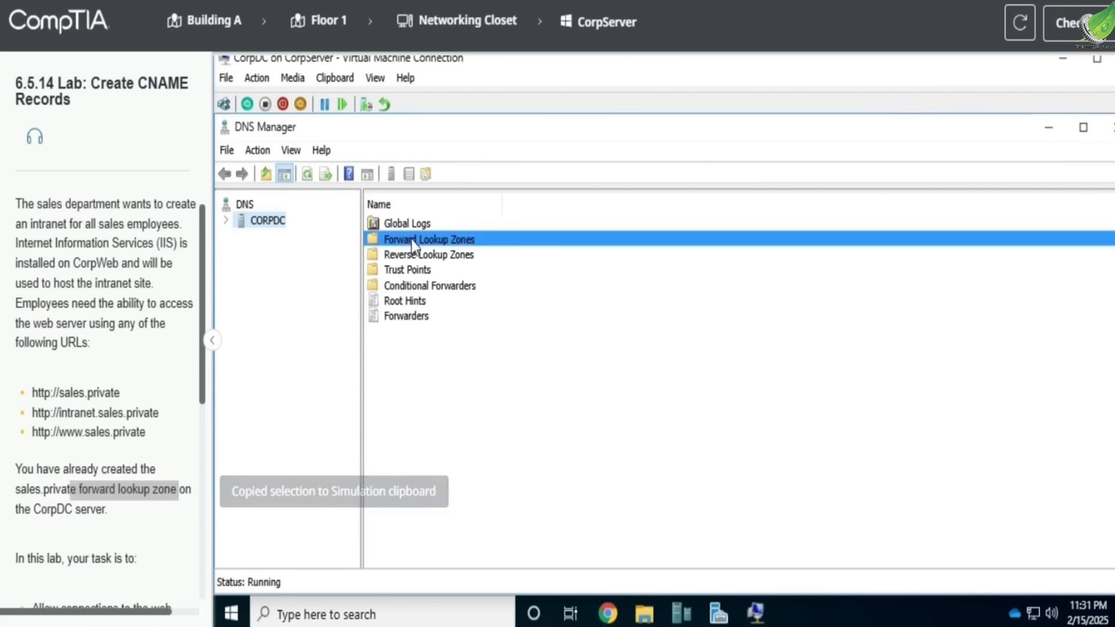
pyautogui.click(60, 441)
pyautogui.moveTo(17, 490); pyautogui.dragTo(84, 491)
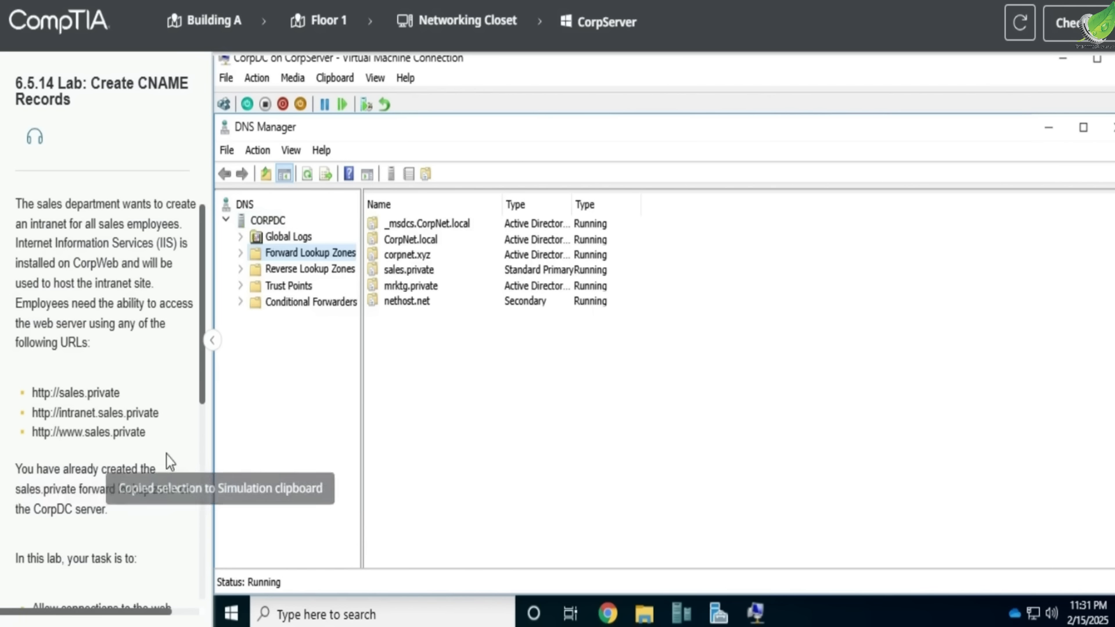
# Create an alias (CNAME) record in the sales.private zone with a blank alias name and target host CorpWeb.CorpNet.local
pyautogui.click(402, 274)
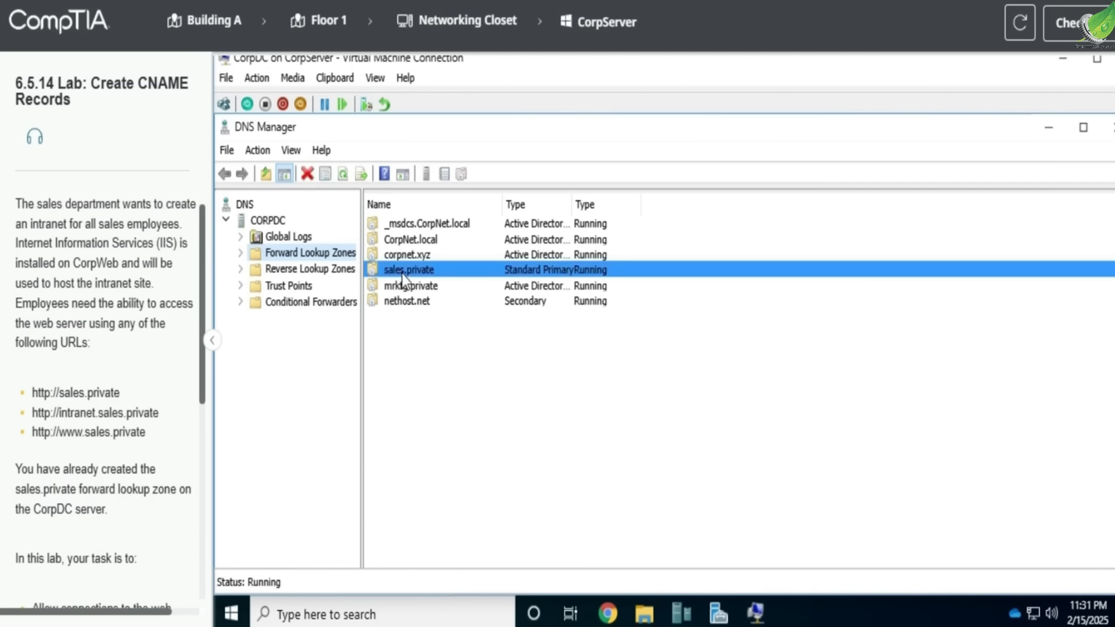
pyautogui.rightClick(402, 274)
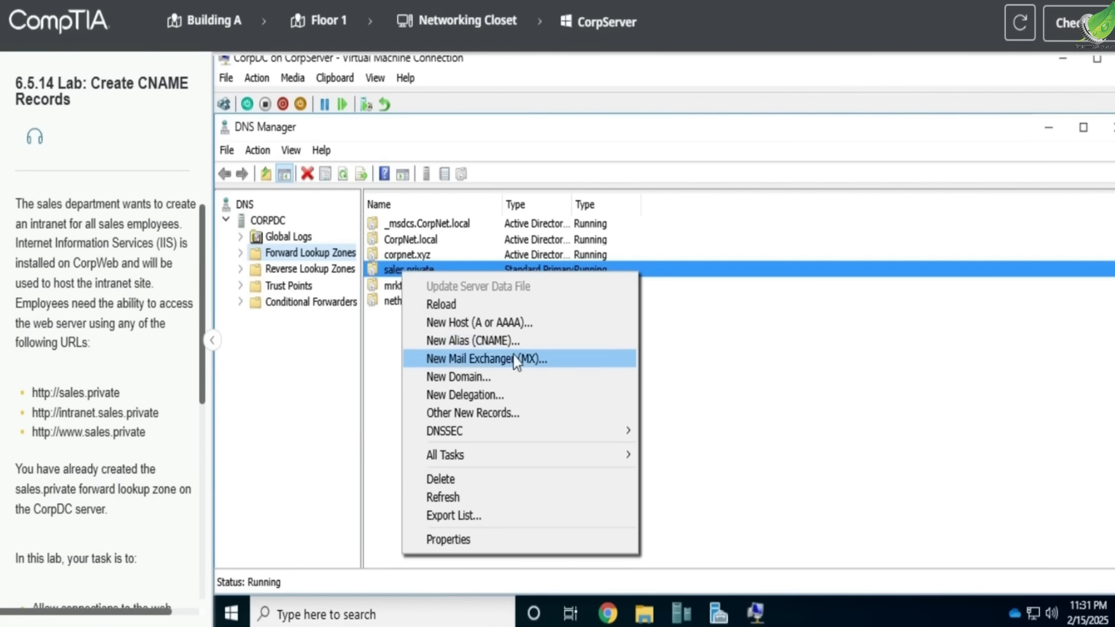
pyautogui.click(472, 342)
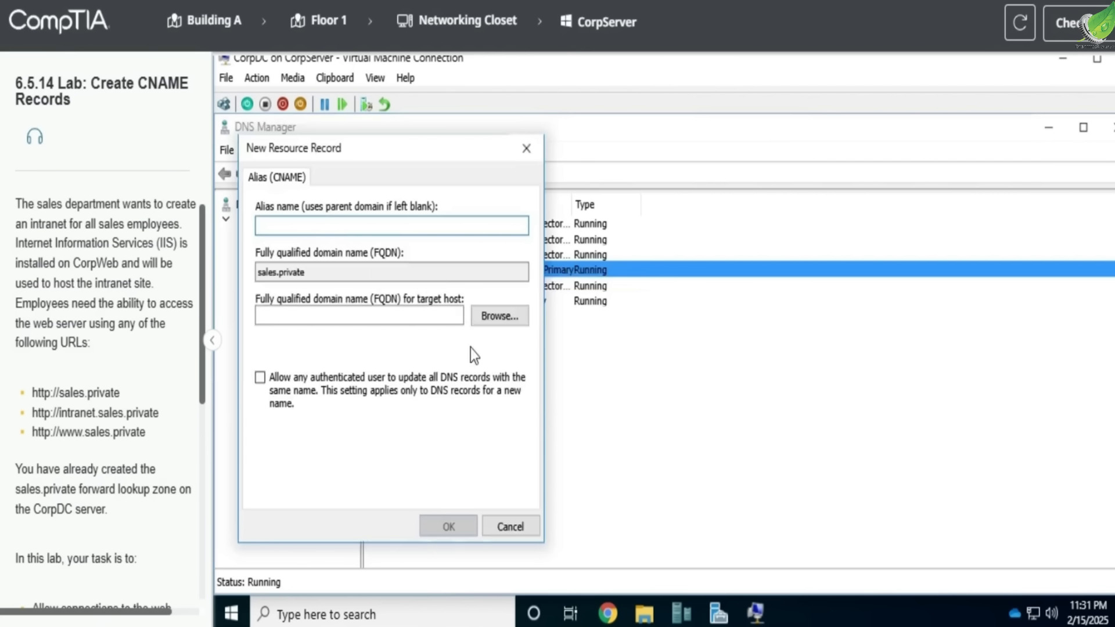
pyautogui.click(82, 424)
pyautogui.scroll(-3, 82, 424)
pyautogui.scroll(-4, 82, 424)
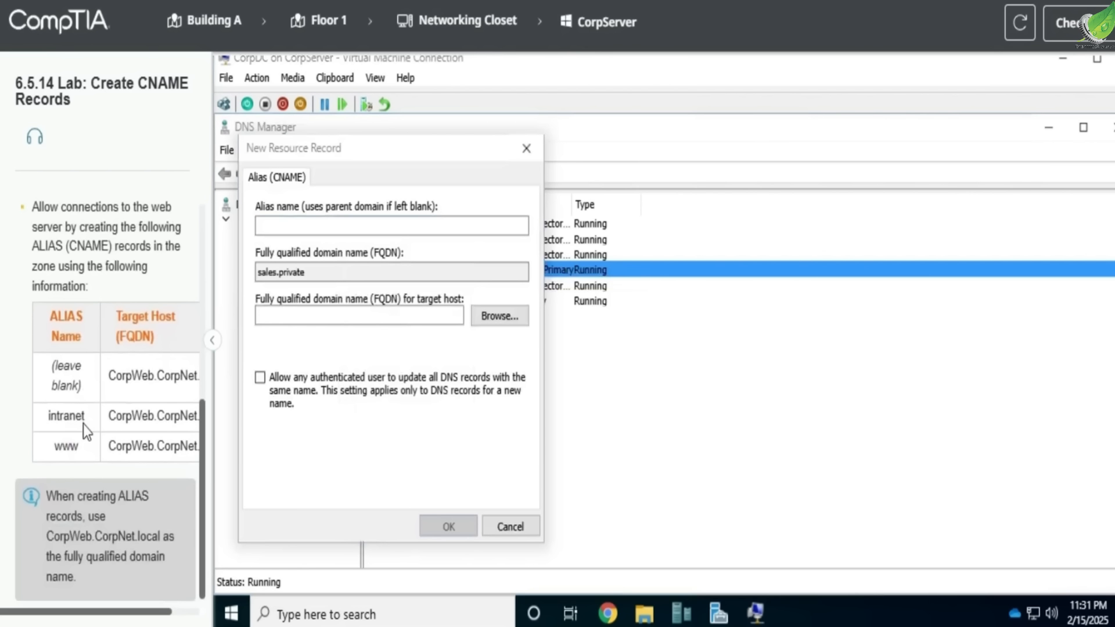
pyautogui.moveTo(22, 340); pyautogui.dragTo(165, 458)
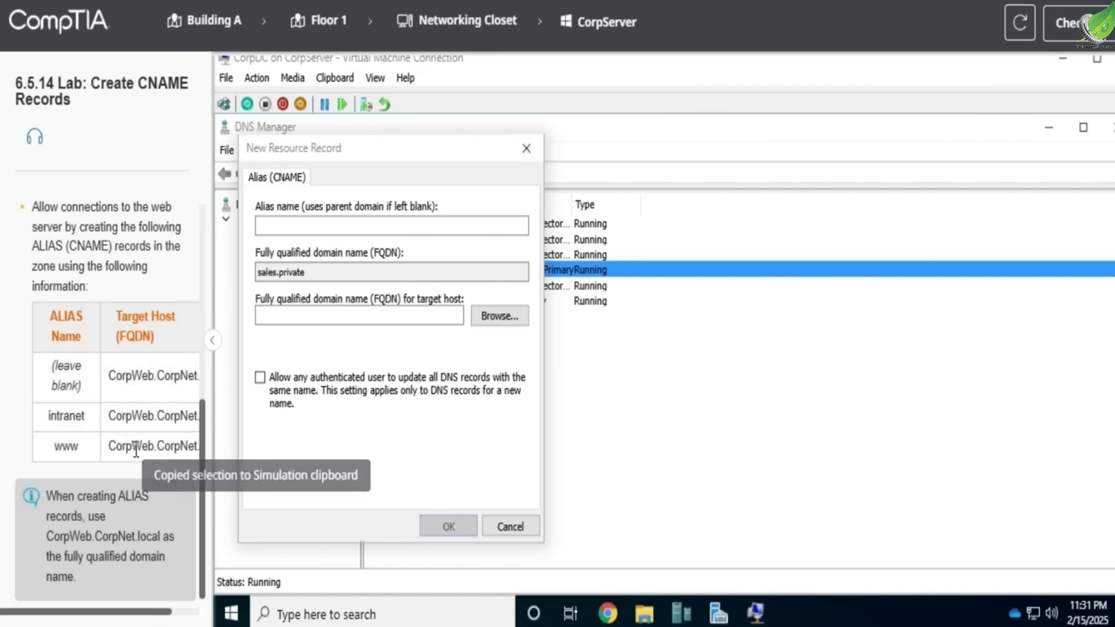
pyautogui.click(281, 321)
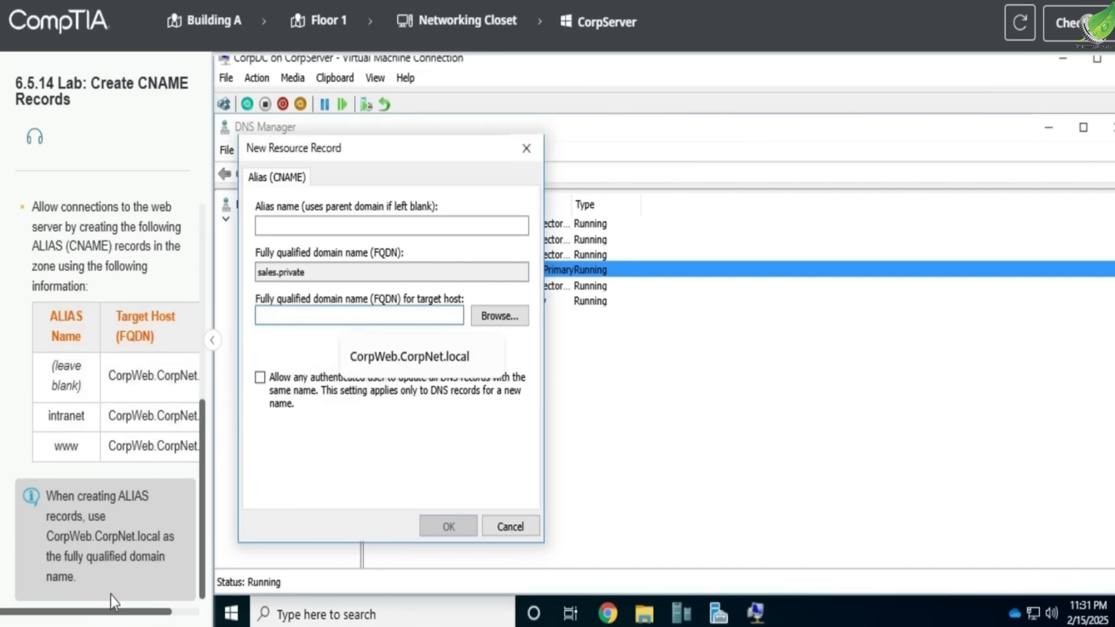
pyautogui.moveTo(133, 620); pyautogui.dragTo(164, 621)
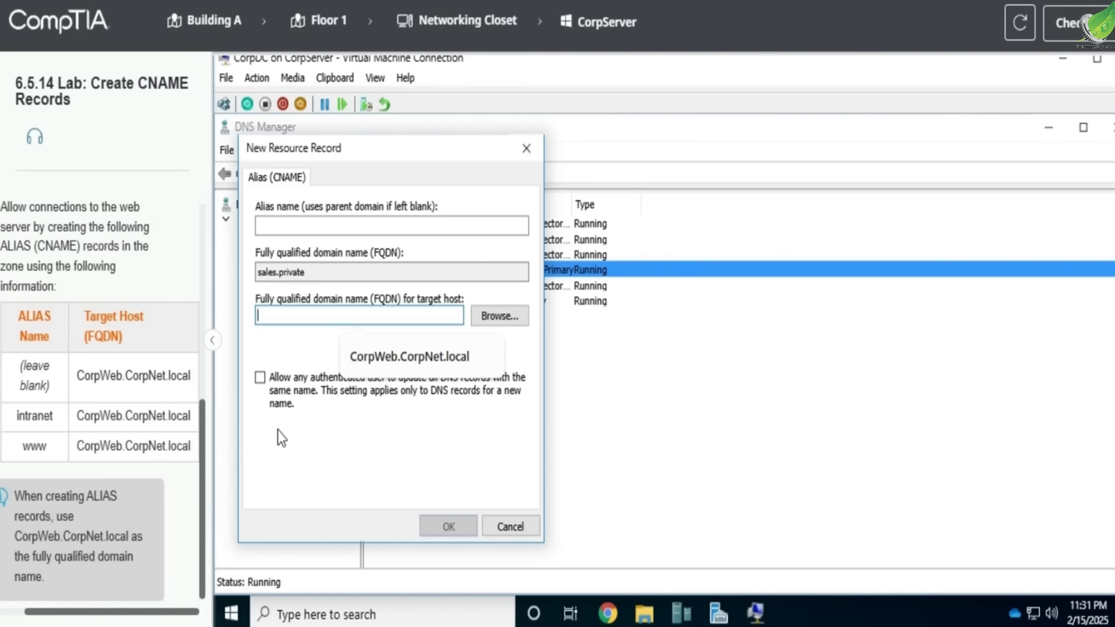
pyautogui.write('Corp')
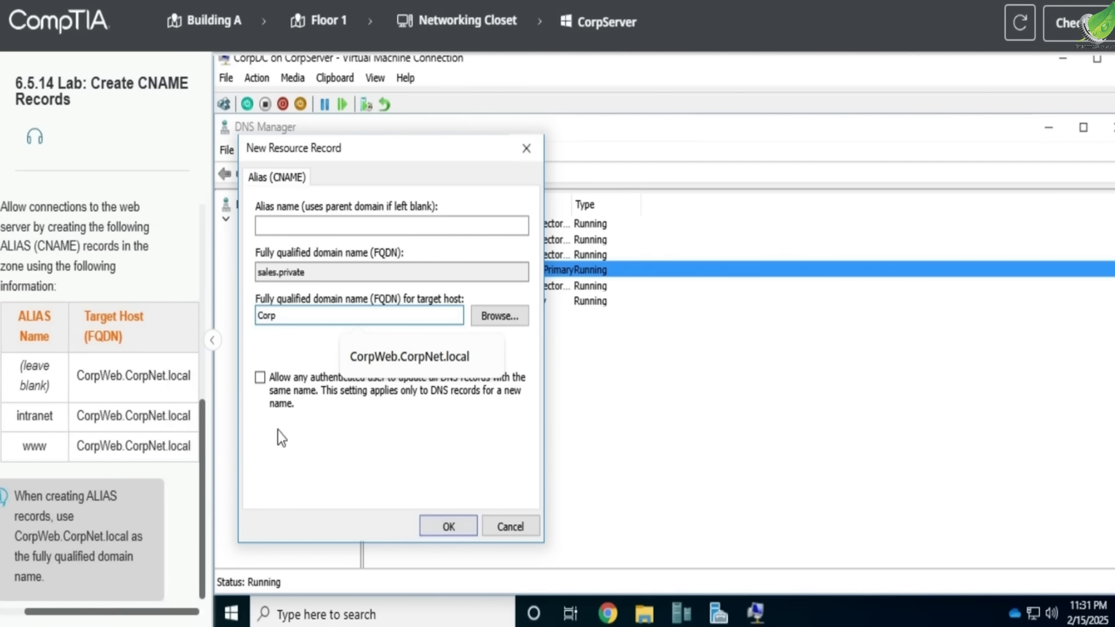
pyautogui.write('Web.CorpNet.local')
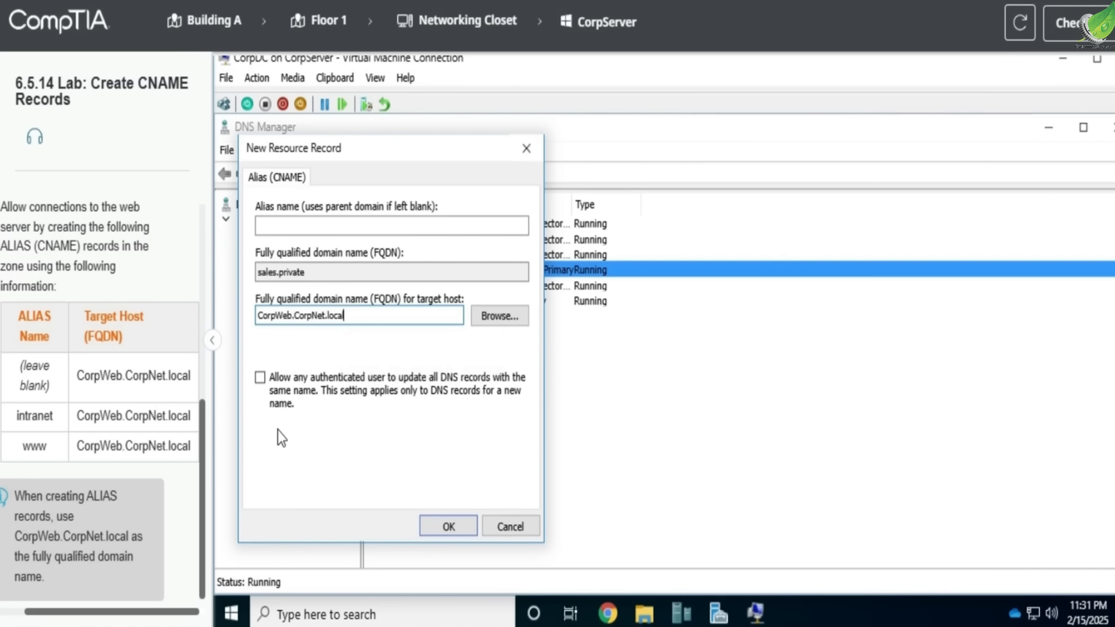
pyautogui.click(466, 529)
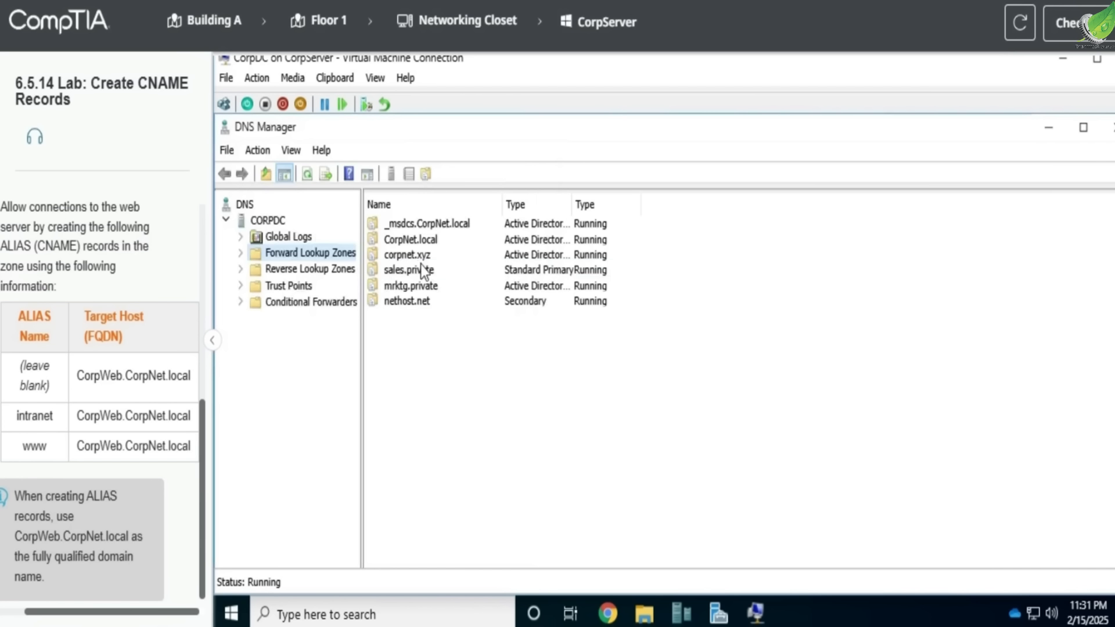
# Create an alias (CNAME) record named intranet in the sales.private zone with target host CorpWeb.CorpNet.local
pyautogui.click(423, 269)
pyautogui.rightClick(427, 272)
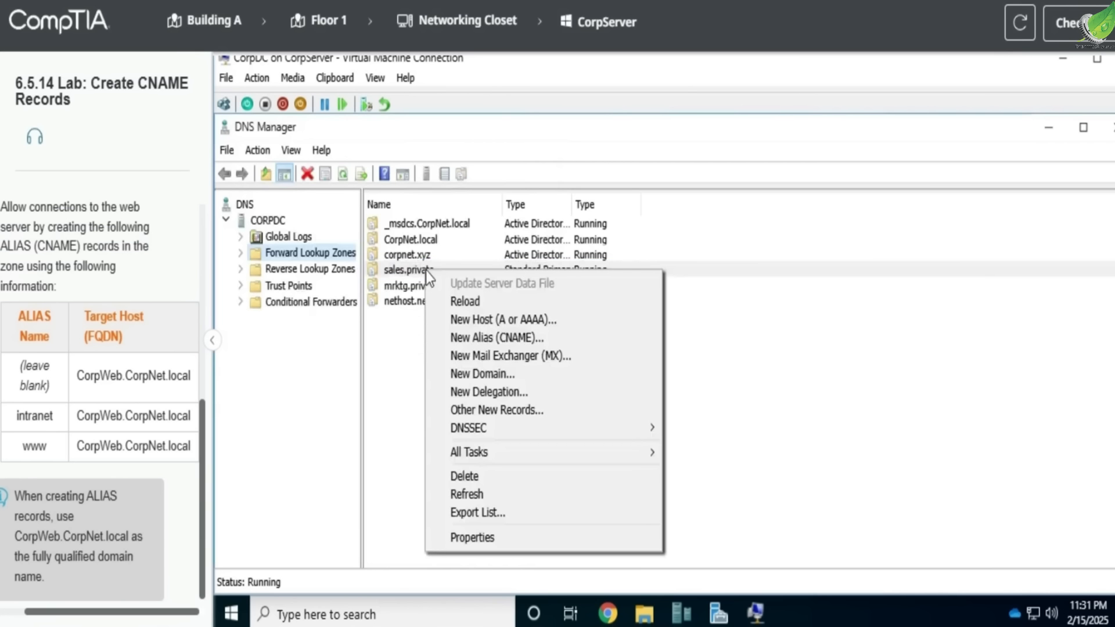
pyautogui.click(507, 337)
pyautogui.write('intranet')
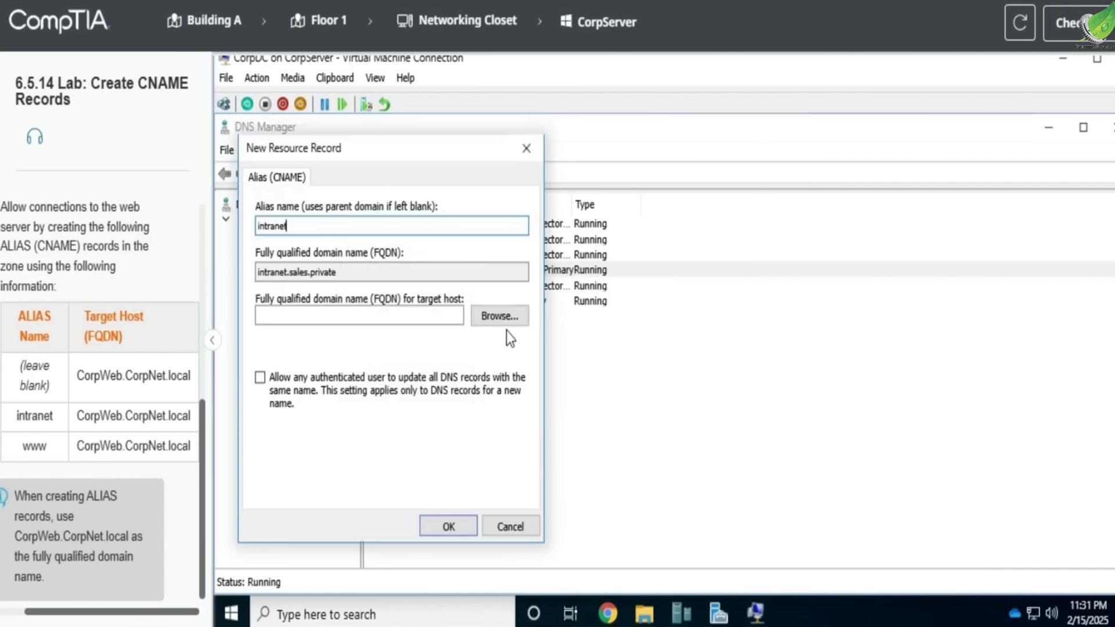
pyautogui.click(446, 319)
pyautogui.write('C')
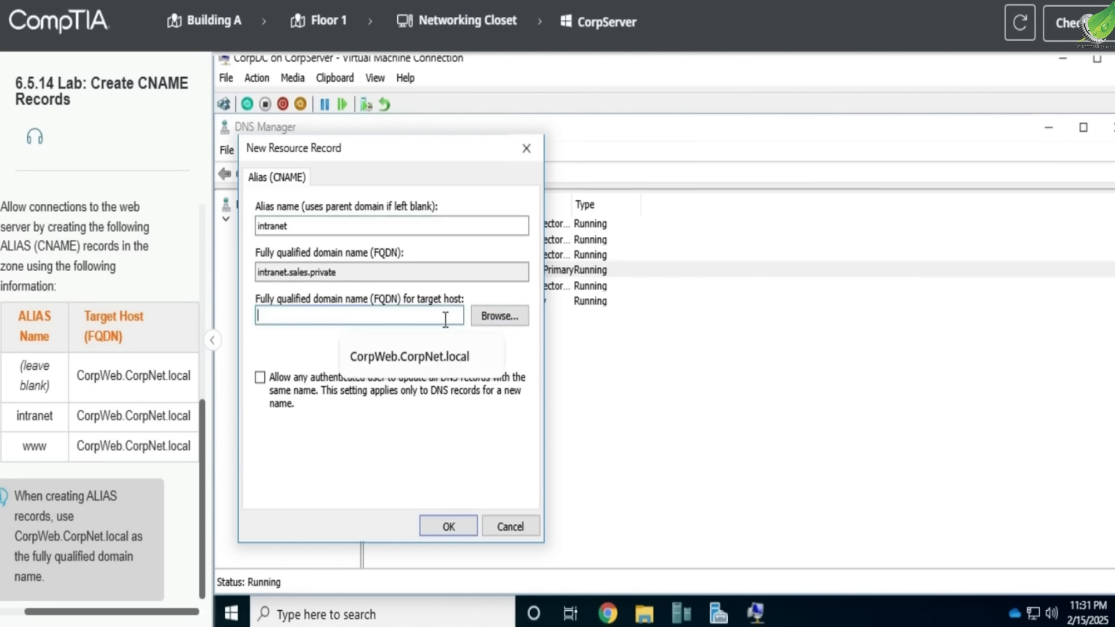
pyautogui.write('or')
pyautogui.write('eb.CorpNet.local')
pyautogui.press('Return')
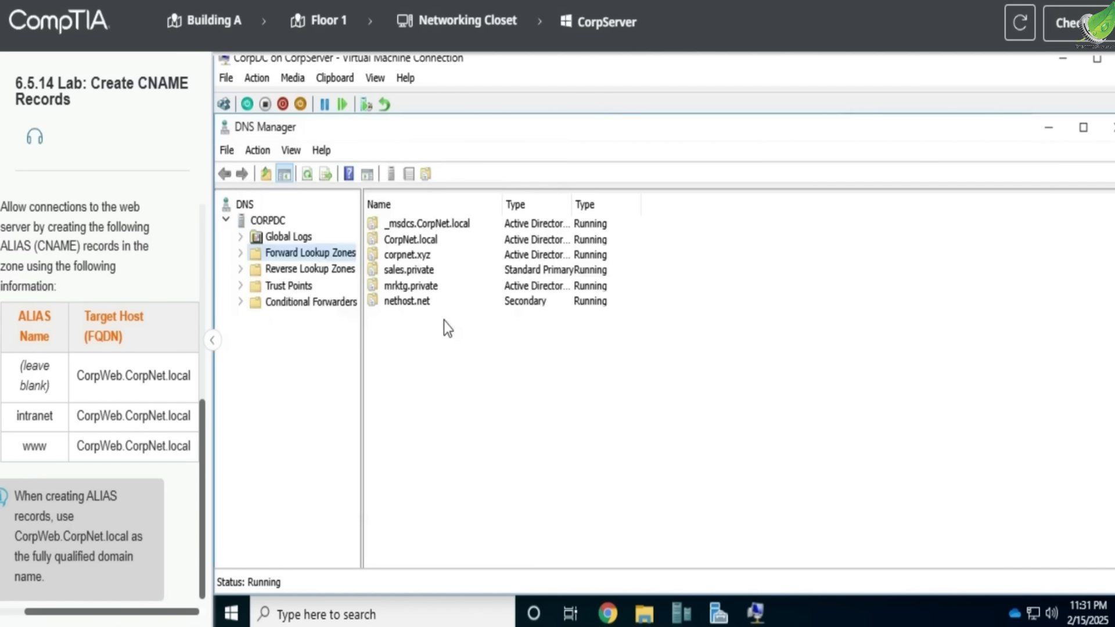
# Create an alias (CNAME) record named www in the sales.private zone with target host CorpWeb.CorpNet.local
pyautogui.click(429, 273)
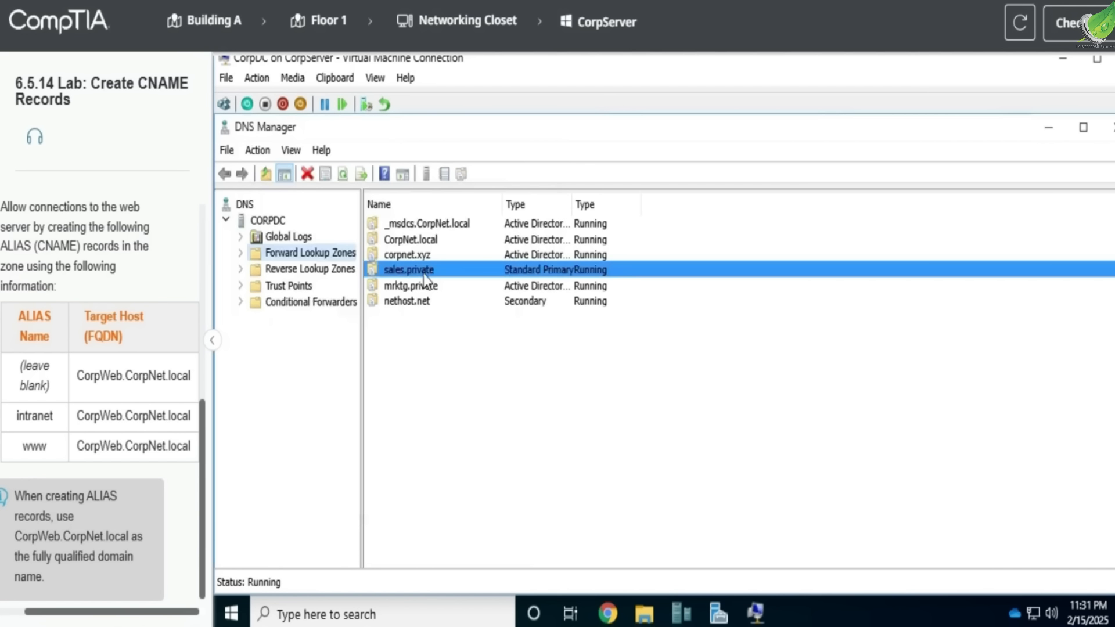
pyautogui.rightClick(423, 274)
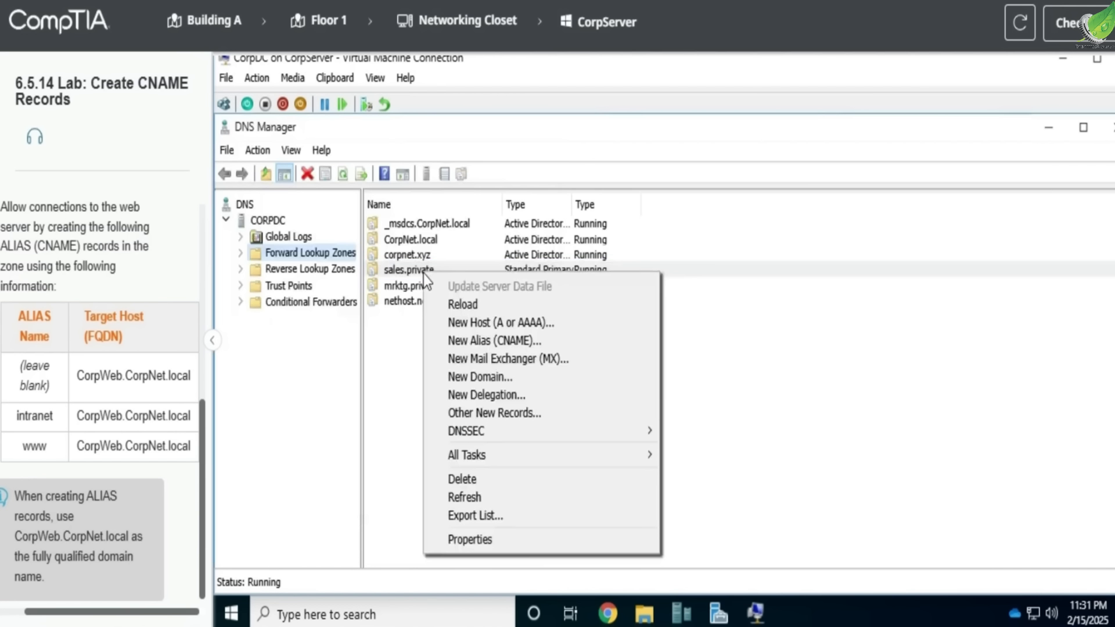
pyautogui.click(533, 339)
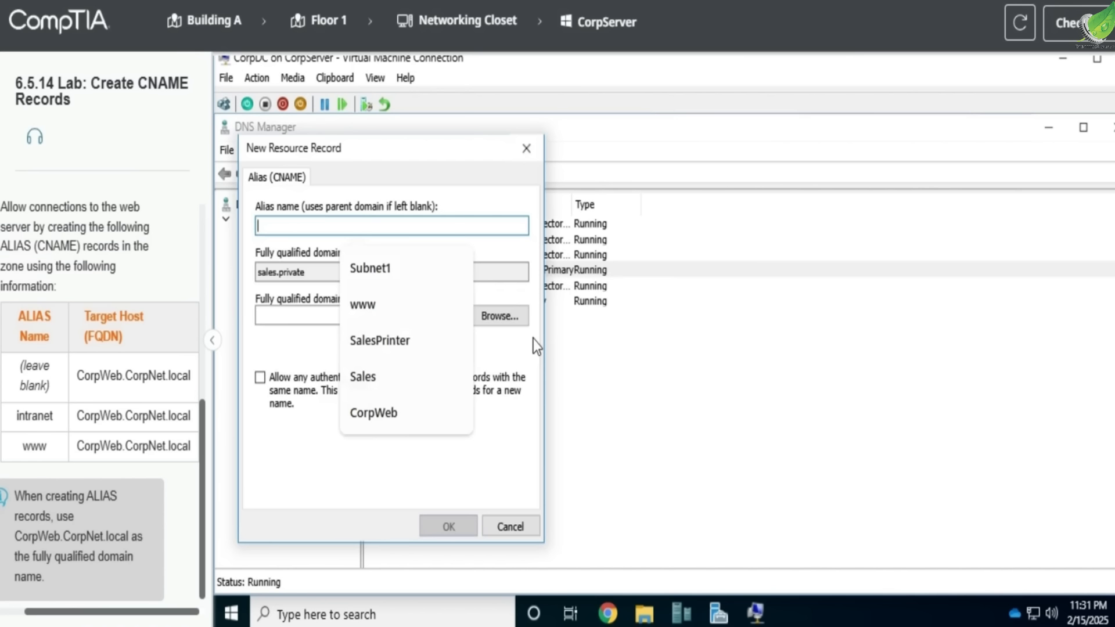
pyautogui.write('www')
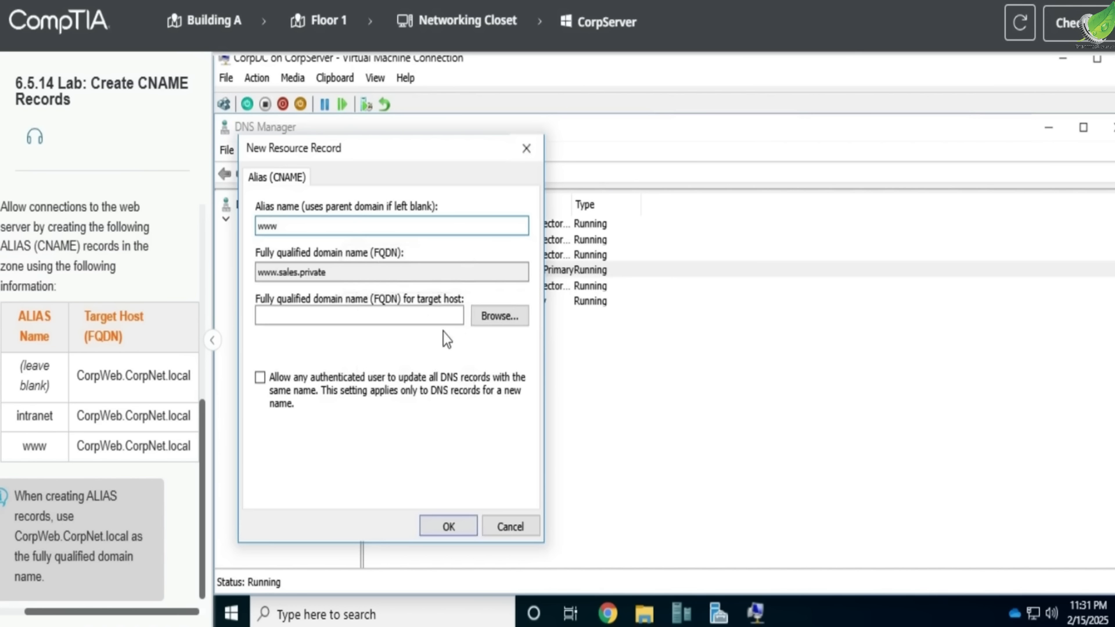
pyautogui.click(423, 323)
pyautogui.write('Corp')
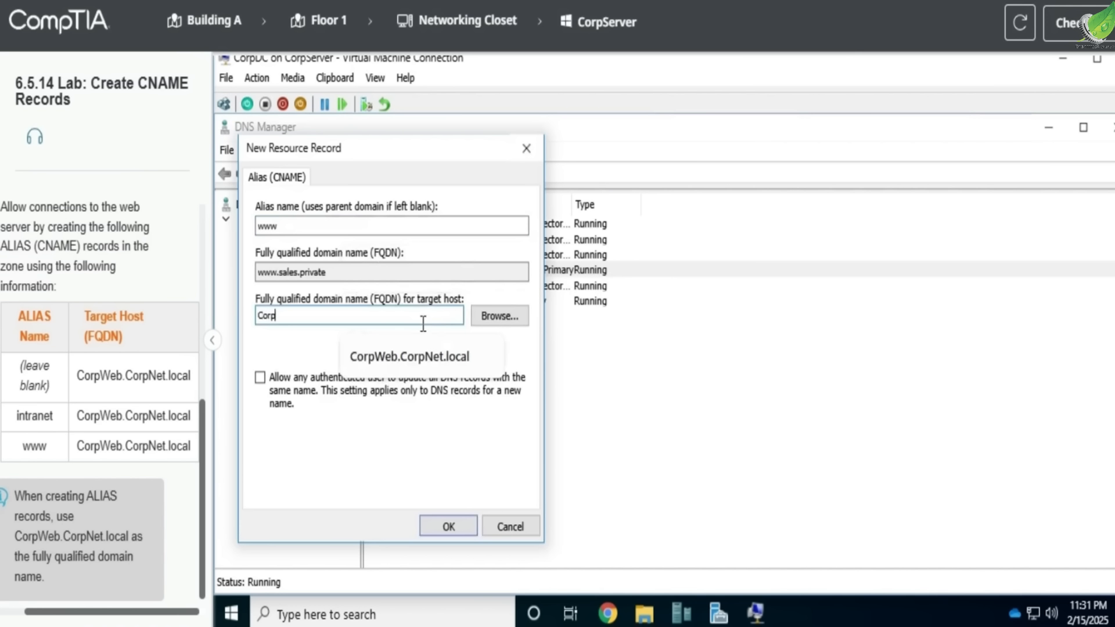
pyautogui.write('Web.CorpNet.local')
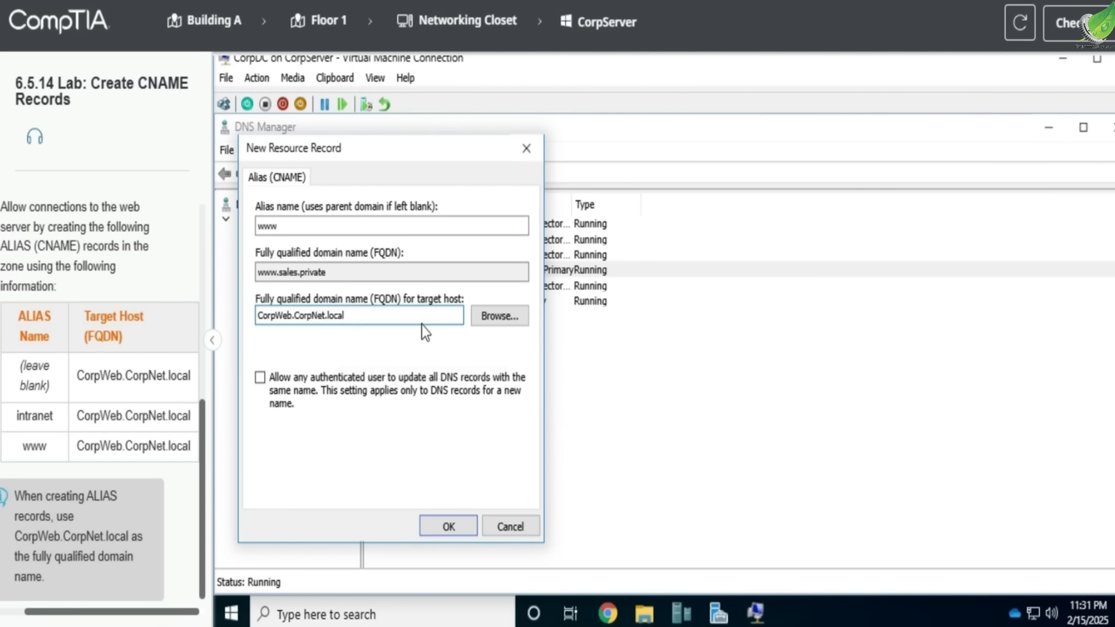
pyautogui.press('Return')
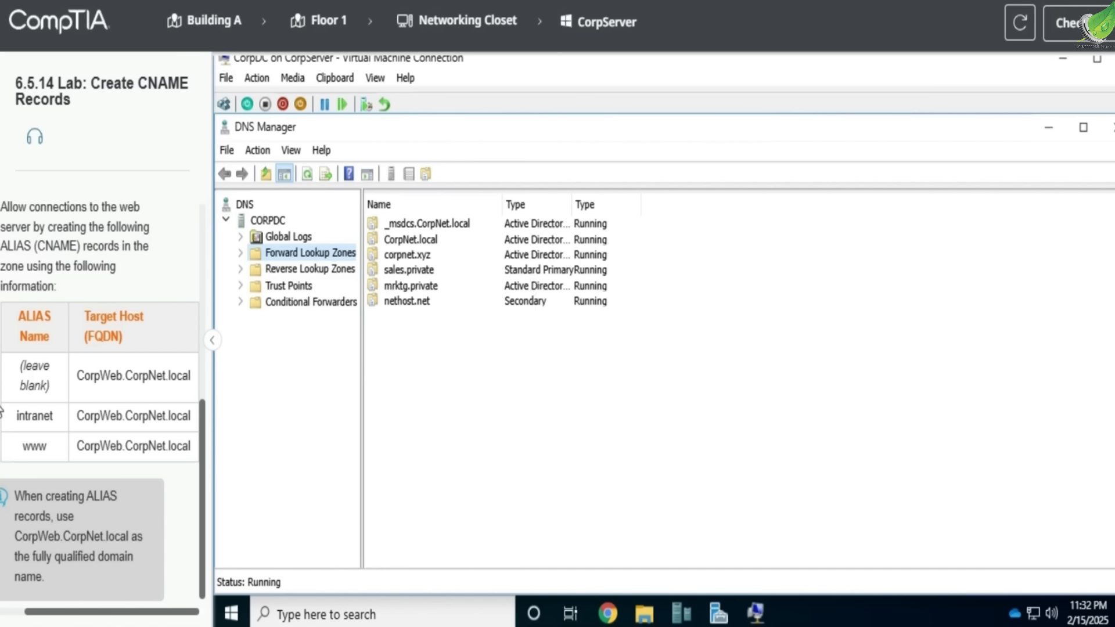
pyautogui.moveTo(7, 384); pyautogui.dragTo(140, 453)
pyautogui.click(143, 457)
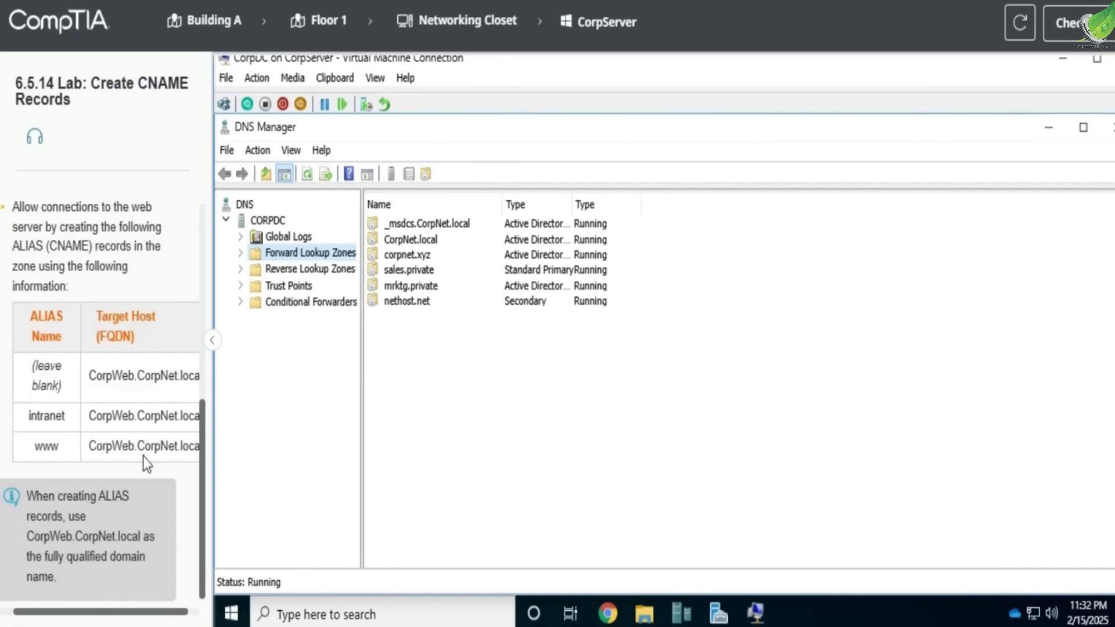